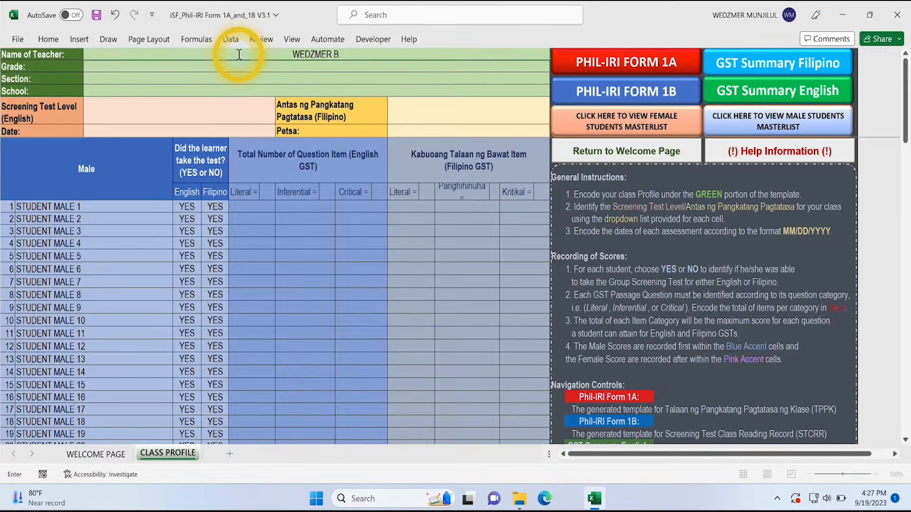
Fill in the class profile with grade VI, section MANGGIHATAGUN and school STA. ANA CENTRAL ELEMENTARY SCHOOL.
{"action": "left_click", "coordinate": [554, 67]}
{"action": "left_click", "coordinate": [315, 78]}
{"action": "type", "text": "VI"}
{"action": "key", "text": "Return"}
{"action": "type", "text": "MANGGIHATAGUN"}
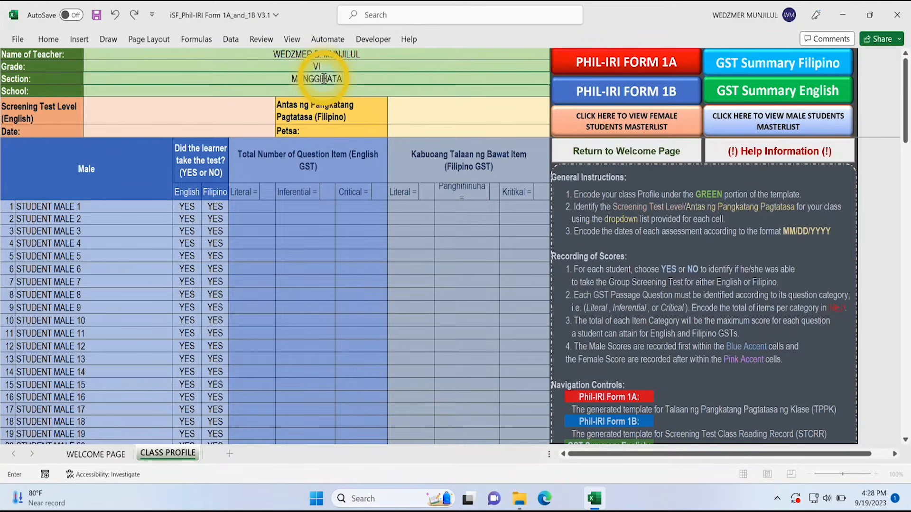
{"action": "key", "text": "Return"}
{"action": "type", "text": "STA. ANA CENTRAL ELEMENTARY SCHOOL"}
{"action": "key", "text": "Return"}
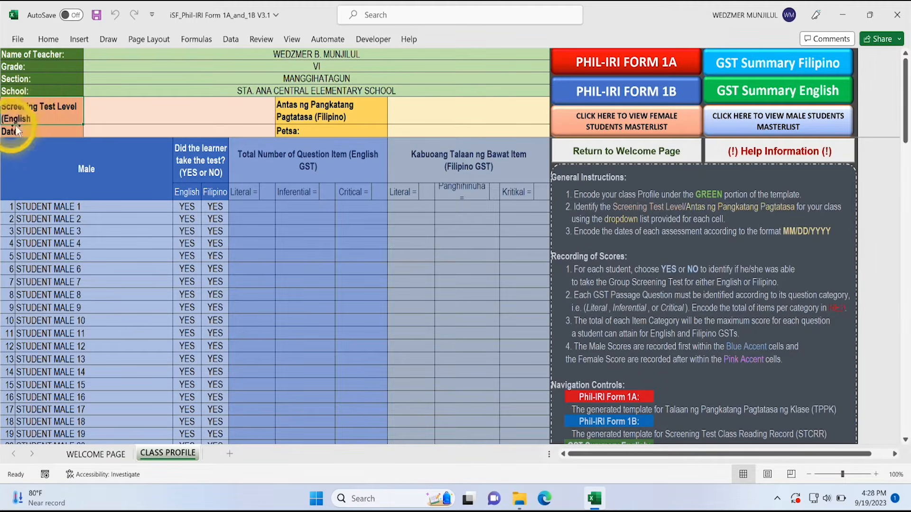
Set both the English Screening Test Level and the Filipino Antas ng Pangkatang Pagtatasa to VI.
{"action": "left_click", "coordinate": [281, 120]}
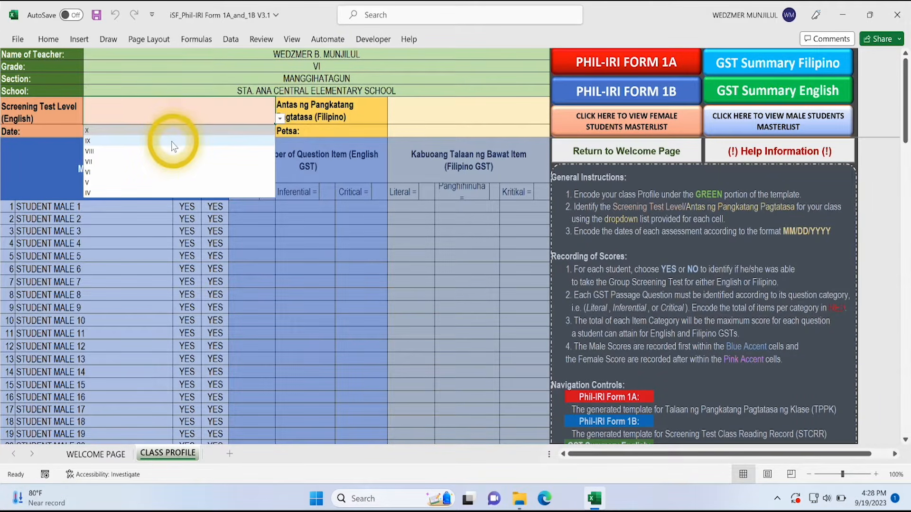
{"action": "left_click", "coordinate": [163, 173]}
{"action": "left_click", "coordinate": [478, 122]}
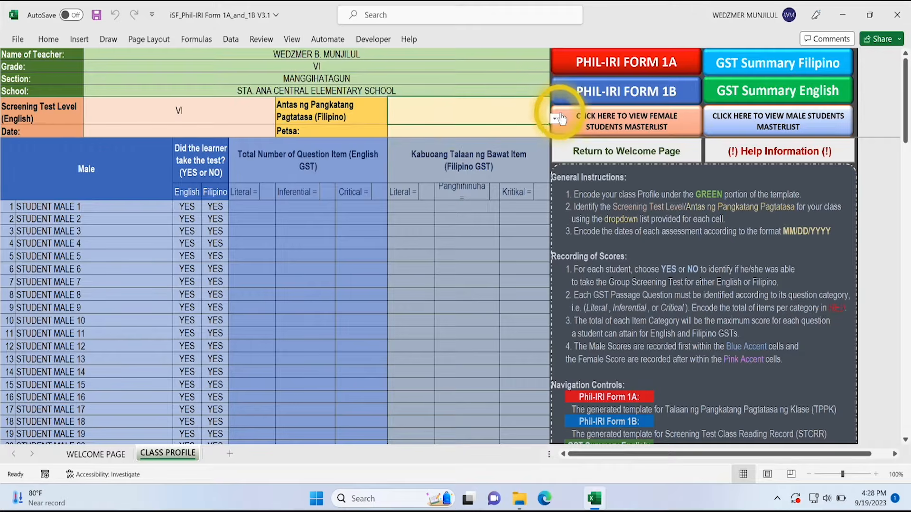
{"action": "left_click", "coordinate": [554, 119]}
{"action": "left_click", "coordinate": [416, 174]}
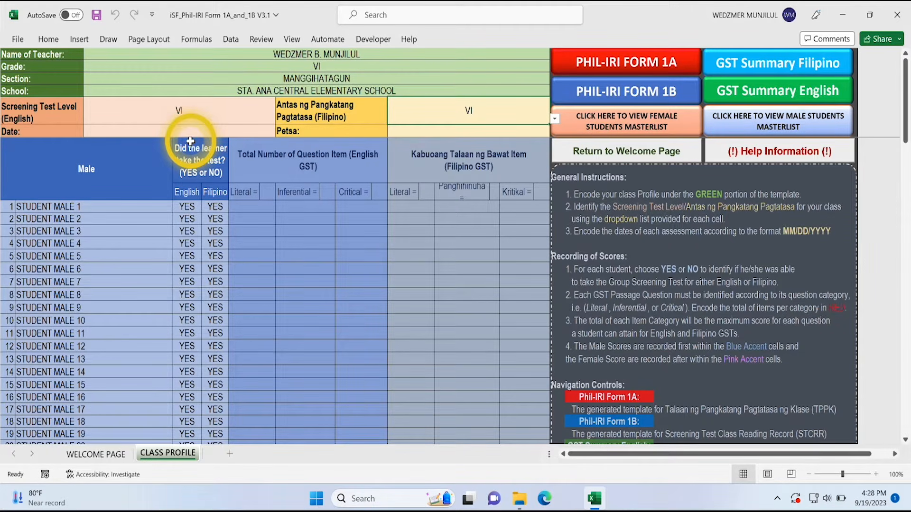
Enter 09/19/2023 as the assessment date for both the English and the Filipino test.
{"action": "left_click", "coordinate": [172, 130]}
{"action": "type", "text": "09/19/2023"}
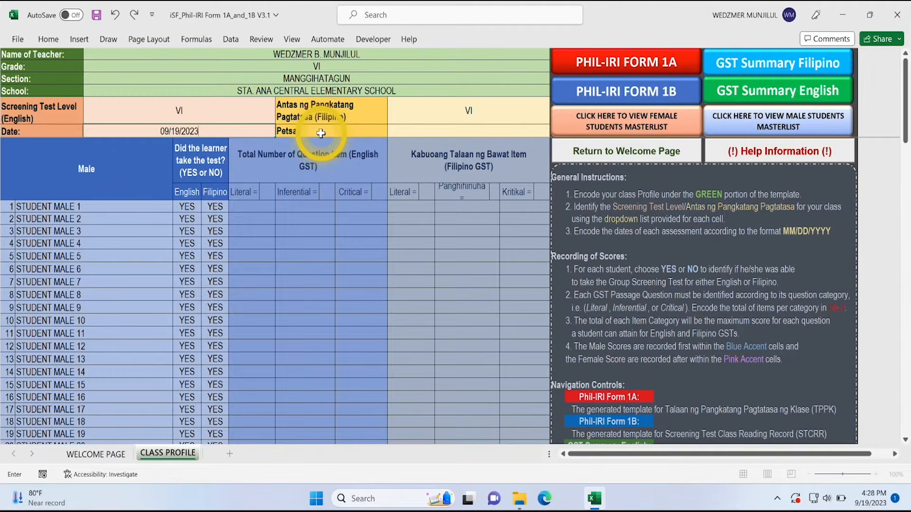
{"action": "left_click", "coordinate": [448, 134]}
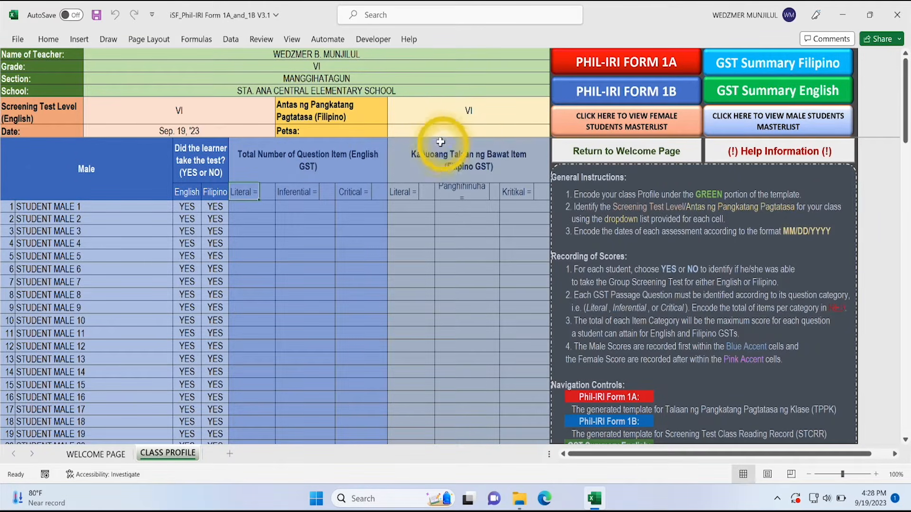
{"action": "left_click", "coordinate": [443, 170]}
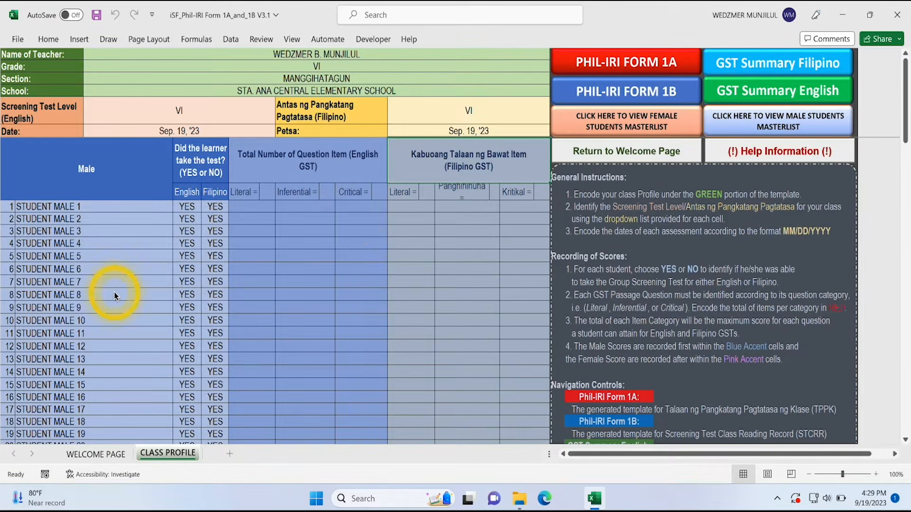
Look through the male and female student masterlists and return to the male list.
{"action": "scroll", "coordinate": [114, 293], "scroll_direction": "down", "scroll_amount": 4}
{"action": "scroll", "coordinate": [114, 293], "scroll_direction": "down", "scroll_amount": 10}
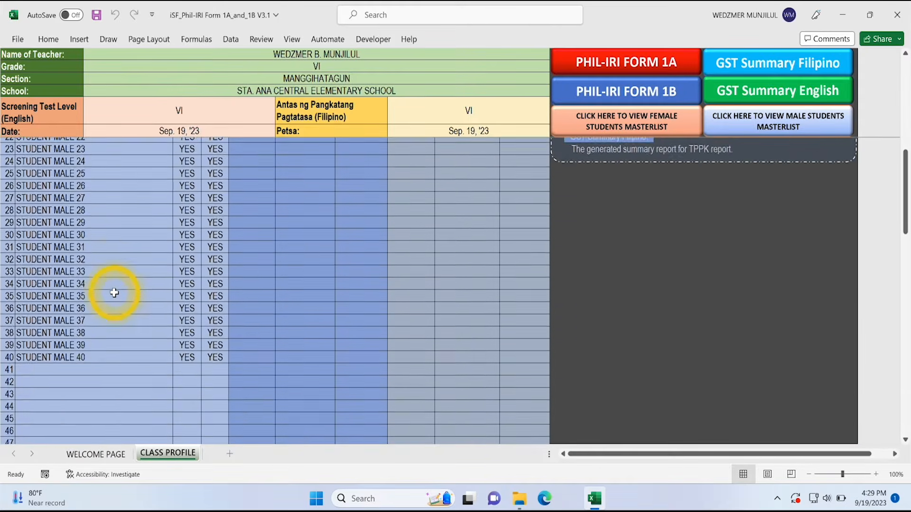
{"action": "scroll", "coordinate": [114, 293], "scroll_direction": "down", "scroll_amount": 5}
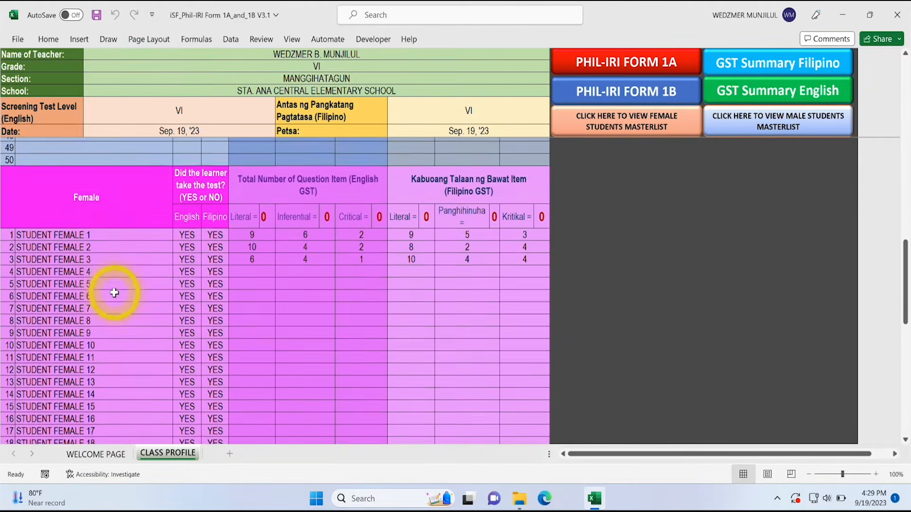
{"action": "scroll", "coordinate": [113, 293], "scroll_direction": "up", "scroll_amount": 15}
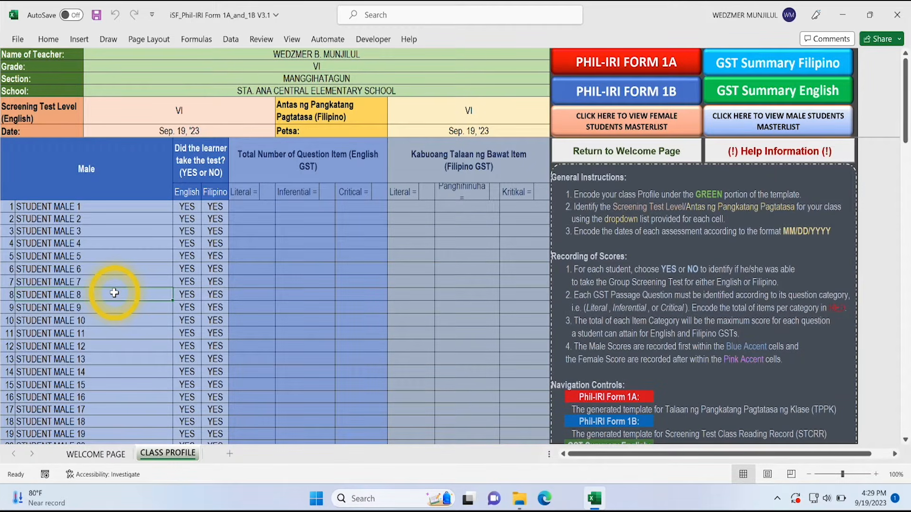
{"action": "scroll", "coordinate": [114, 293], "scroll_direction": "down", "scroll_amount": 2}
{"action": "scroll", "coordinate": [114, 292], "scroll_direction": "up", "scroll_amount": 2}
{"action": "scroll", "coordinate": [114, 293], "scroll_direction": "up", "scroll_amount": 1}
{"action": "left_click", "coordinate": [632, 127]}
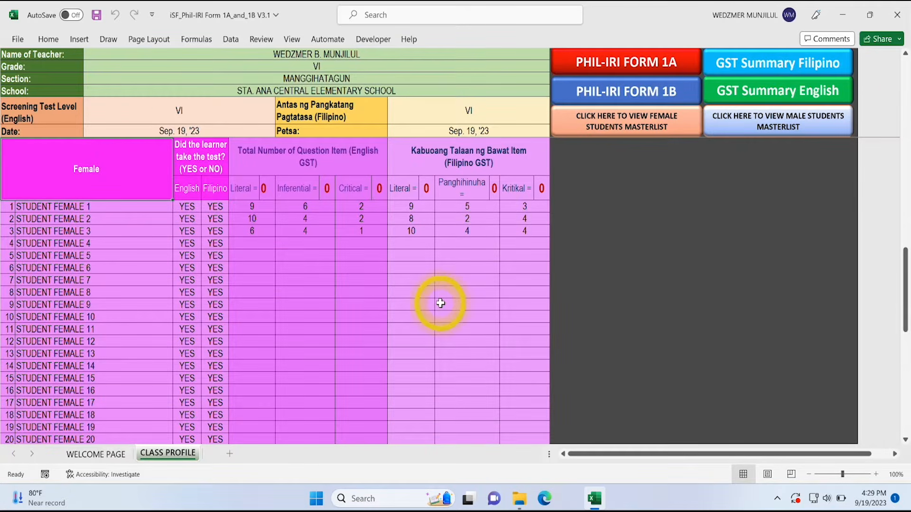
{"action": "scroll", "coordinate": [437, 300], "scroll_direction": "down", "scroll_amount": 4}
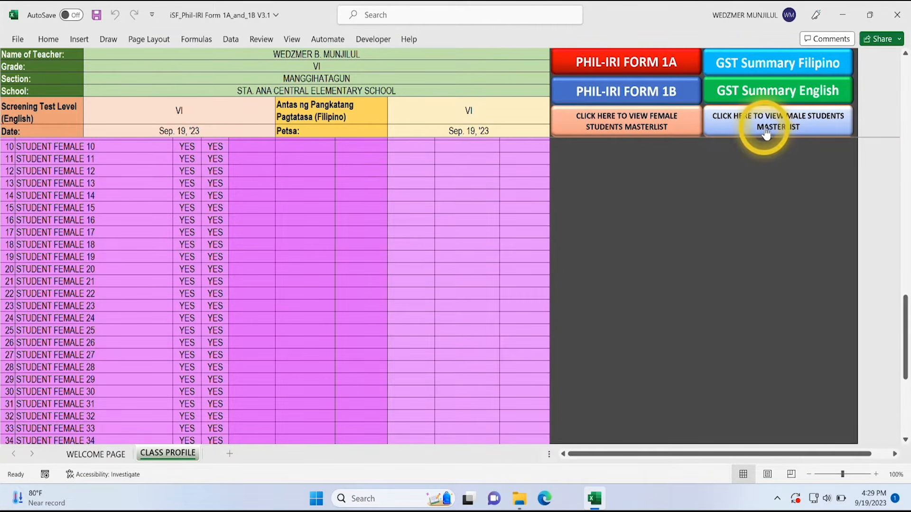
{"action": "left_click", "coordinate": [767, 129]}
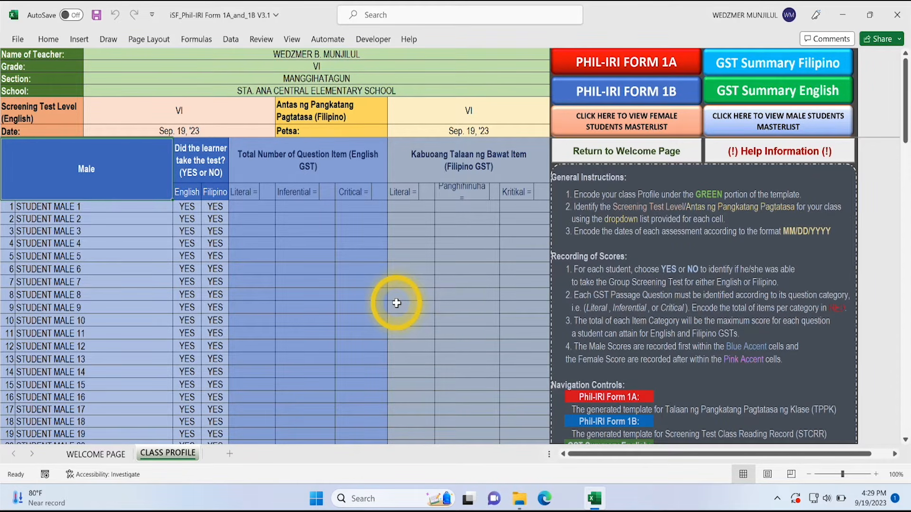
{"action": "left_click", "coordinate": [318, 279]}
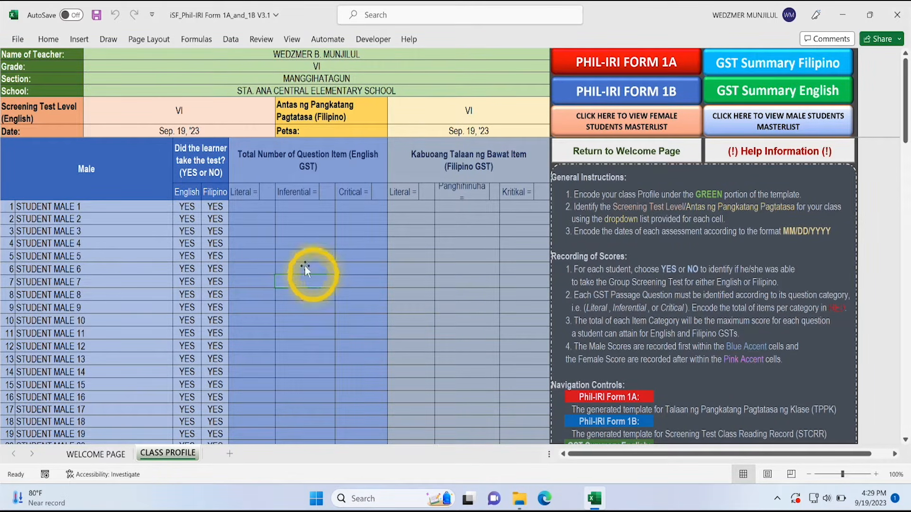
Check the available answers for whether STUDENT MALE 1 took the English and Filipino tests.
{"action": "left_click", "coordinate": [190, 209]}
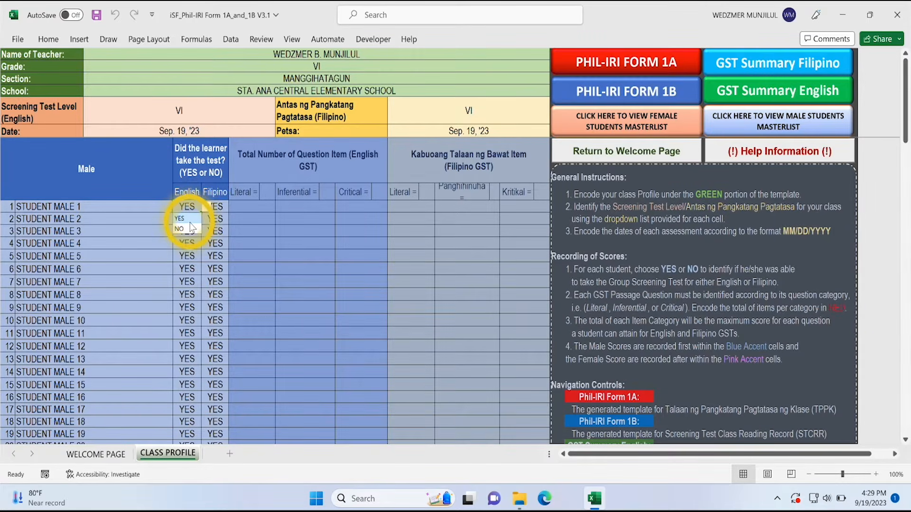
{"action": "left_click", "coordinate": [214, 206]}
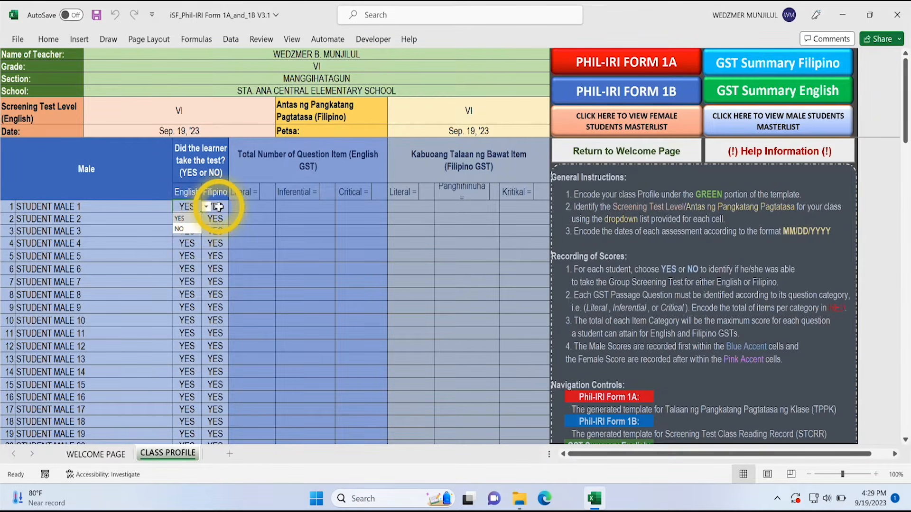
{"action": "left_click", "coordinate": [232, 207]}
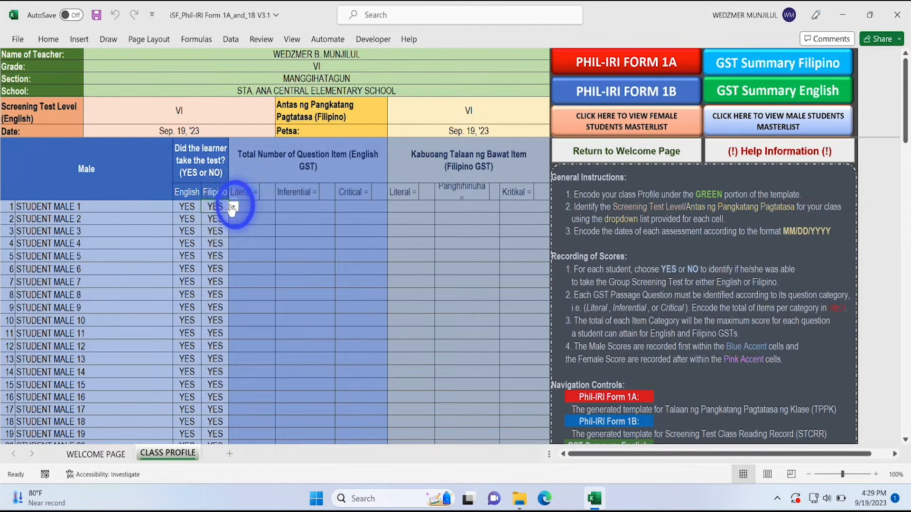
Mark STUDENT MALE 6 as NO for having taken both the English and the Filipino test.
{"action": "left_click", "coordinate": [192, 269]}
{"action": "left_click", "coordinate": [206, 269]}
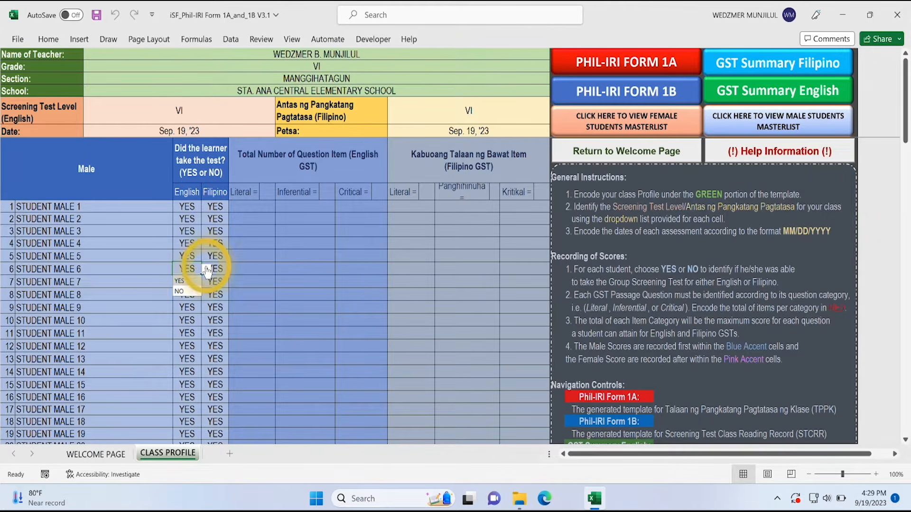
{"action": "left_click", "coordinate": [182, 292]}
{"action": "left_click", "coordinate": [214, 270]}
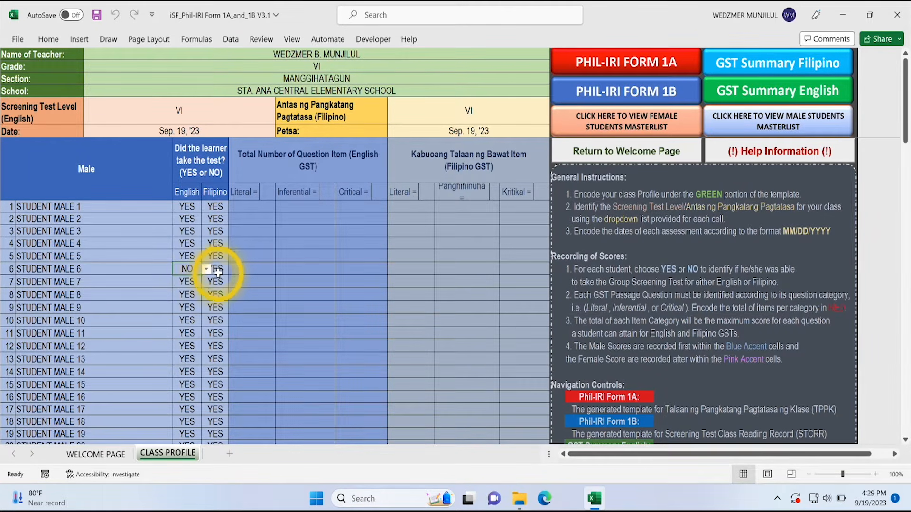
{"action": "left_click", "coordinate": [210, 291]}
Set the English GST item totals to 10 Literal, 5 Inferential and 5 Critical.
{"action": "left_click", "coordinate": [266, 192]}
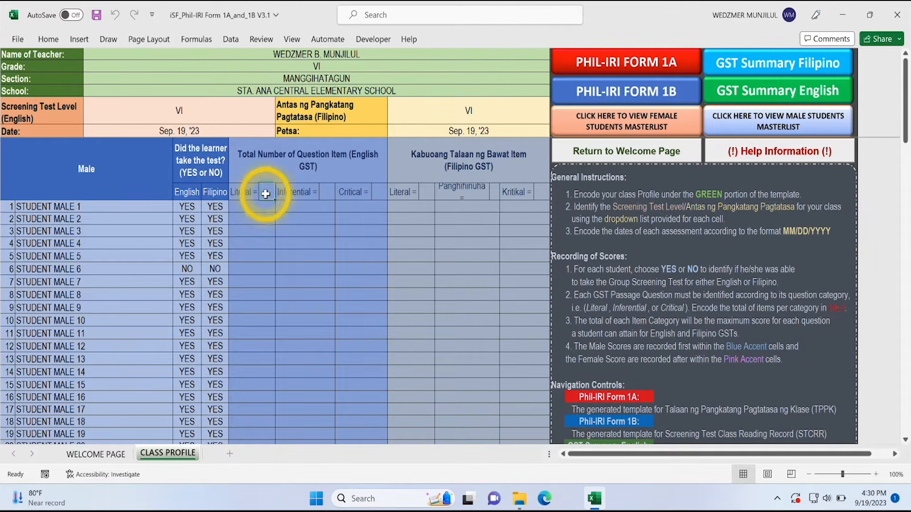
{"action": "type", "text": "10"}
{"action": "left_click", "coordinate": [327, 192]}
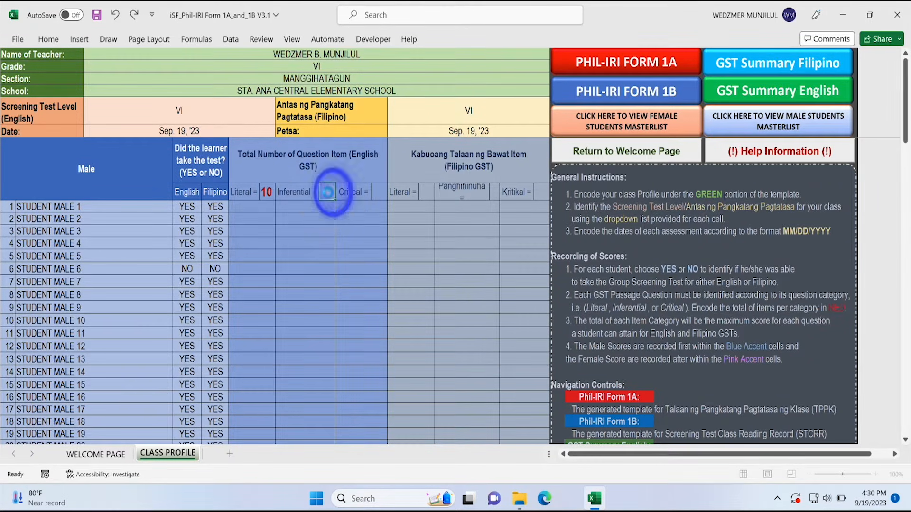
{"action": "type", "text": "5"}
{"action": "left_click", "coordinate": [376, 191]}
{"action": "type", "text": "5"}
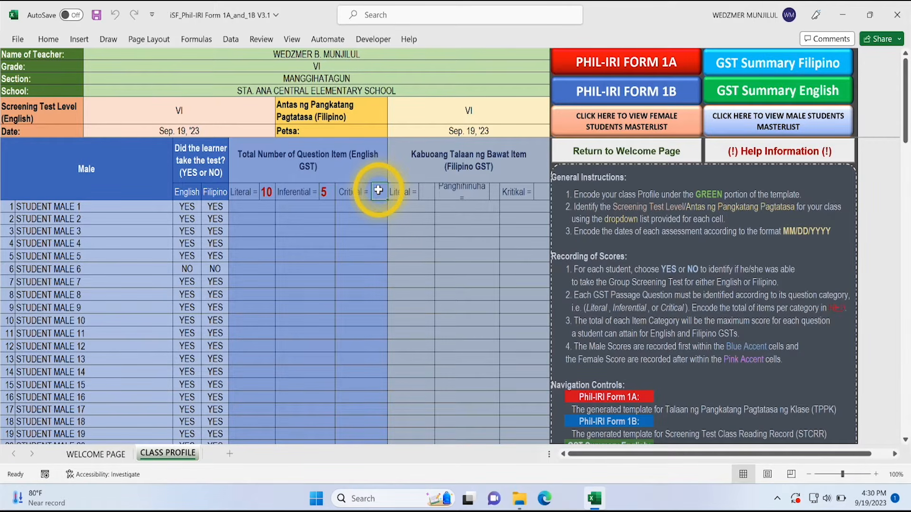
Set the Filipino GST item totals to 14 Literal, 4 Panghihinuha and 2 Kritikal.
{"action": "left_click", "coordinate": [426, 192]}
{"action": "type", "text": "14"}
{"action": "left_click", "coordinate": [494, 190]}
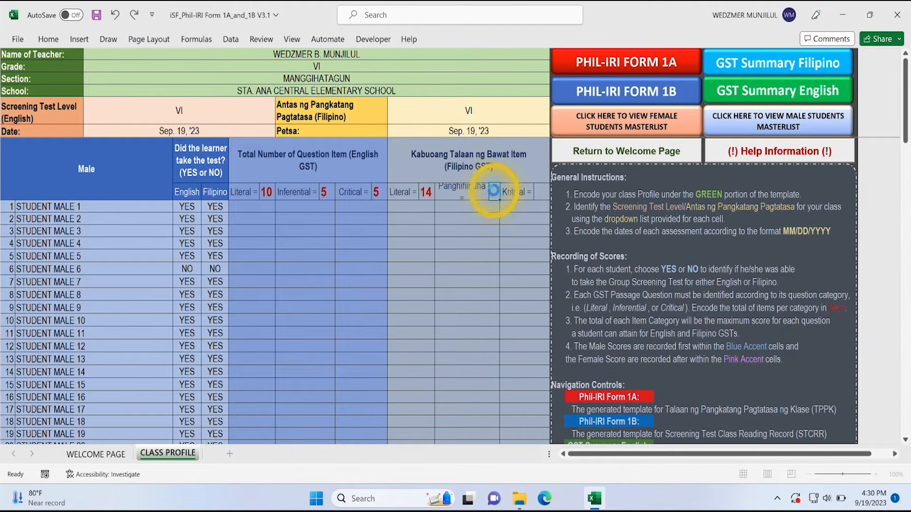
{"action": "type", "text": "4"}
{"action": "left_click", "coordinate": [538, 192]}
{"action": "type", "text": "2"}
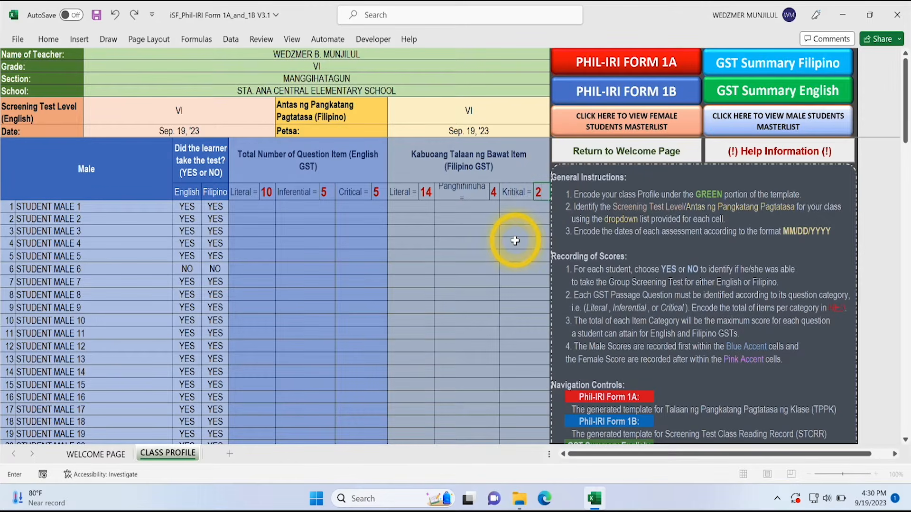
Enter English Literal scores 9, 8, 7, 6 and 5 for male students 1 to 5.
{"action": "left_click", "coordinate": [244, 206]}
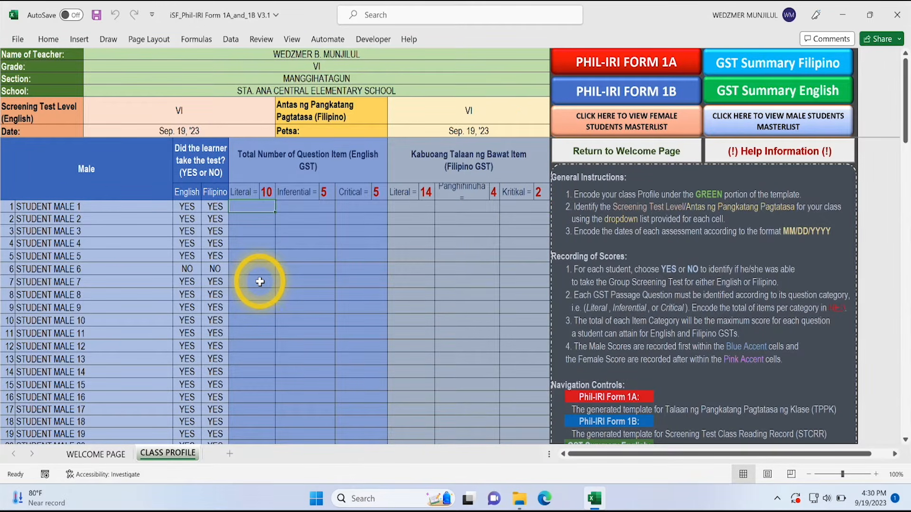
{"action": "type", "text": "8"}
{"action": "key", "text": "Return"}
{"action": "type", "text": "7"}
{"action": "key", "text": "Return"}
{"action": "type", "text": "6"}
{"action": "key", "text": "Return"}
{"action": "type", "text": "5"}
{"action": "key", "text": "Return"}
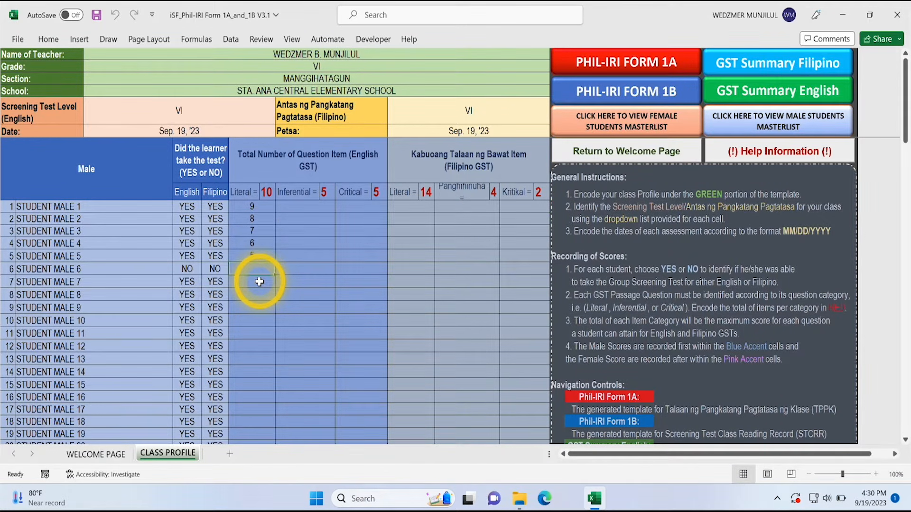
Enter English Inferential scores 4, 3, 2, 1 and 1 for male students 1 to 5.
{"action": "left_click", "coordinate": [307, 210]}
{"action": "type", "text": "4"}
{"action": "key", "text": "Return"}
{"action": "type", "text": "3"}
{"action": "key", "text": "Return"}
{"action": "type", "text": "2"}
{"action": "key", "text": "Return"}
{"action": "type", "text": "1"}
{"action": "key", "text": "Return"}
{"action": "type", "text": "1"}
Enter English Critical scores 4, 3, 2, 1 and 1 for male students 1 to 5.
{"action": "key", "text": "Up"}
{"action": "key", "text": "Up"}
{"action": "key", "text": "Up"}
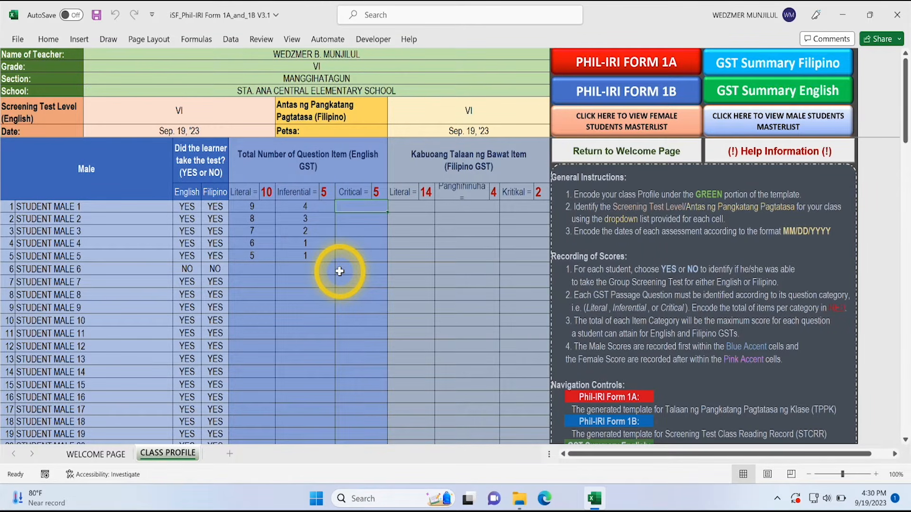
{"action": "type", "text": "1"}
{"action": "key", "text": "Return"}
{"action": "type", "text": "1"}
{"action": "key", "text": "Return"}
Enter Filipino Literal scores 12, 10, 9, 8 and 7 for male students 1 to 5.
{"action": "key", "text": "Up"}
{"action": "key", "text": "Up"}
{"action": "key", "text": "Up"}
{"action": "key", "text": "Up"}
{"action": "key", "text": "Up"}
{"action": "key", "text": "Right"}
{"action": "type", "text": "12"}
{"action": "key", "text": "Return"}
{"action": "type", "text": "10"}
{"action": "key", "text": "Return"}
{"action": "type", "text": "9"}
{"action": "key", "text": "Return"}
{"action": "type", "text": "8 7"}
Enter Panghihinuha scores 4, 3, 2, 1, 0 and Kritikal scores 2, 2, 1, 1, 1 for male students 1 to 5.
{"action": "key", "text": "Right"}
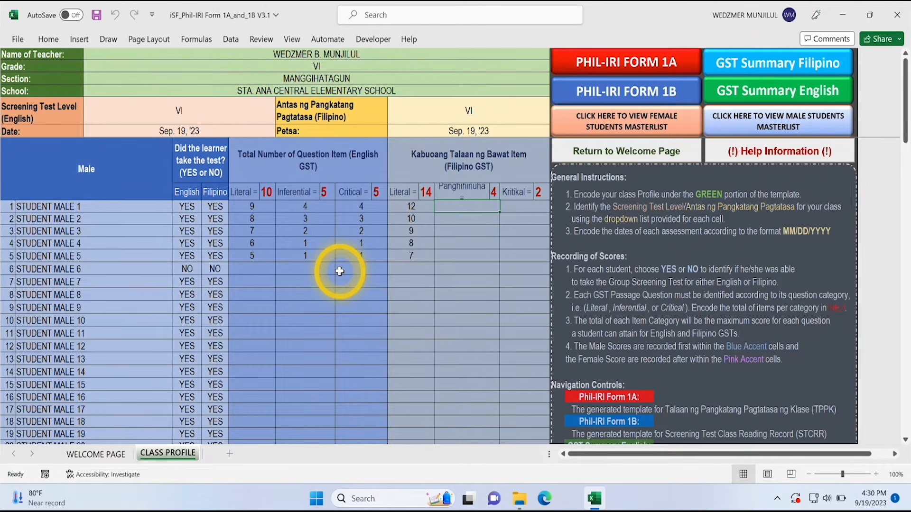
{"action": "type", "text": "4 3 2 1 0"}
{"action": "key", "text": "Up"}
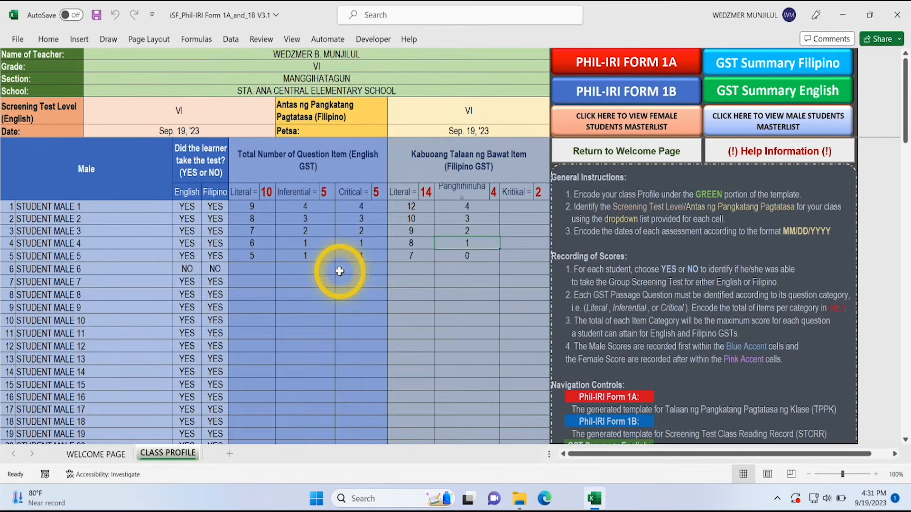
{"action": "type", "text": "2 2 1 1 1"}
{"action": "left_click", "coordinate": [261, 281]}
In the female masterlist, mark STUDENT FEMALE 4 as NO for both the English and the Filipino test.
{"action": "left_click", "coordinate": [652, 118]}
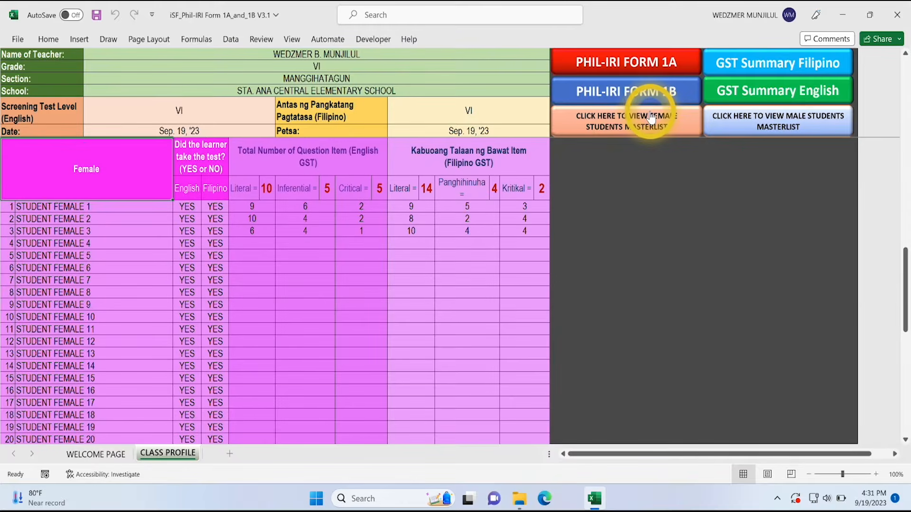
{"action": "left_click", "coordinate": [185, 243]}
{"action": "left_click", "coordinate": [205, 245]}
{"action": "left_click", "coordinate": [183, 266]}
{"action": "left_click", "coordinate": [215, 243]}
{"action": "left_click", "coordinate": [233, 246]}
{"action": "left_click", "coordinate": [209, 267]}
Enter STUDENT FEMALE 5's English scores, with Critical 4, and Filipino scores of 12 Literal, 2 Panghihinuha and 2 Kritikal.
{"action": "left_click", "coordinate": [254, 256]}
{"action": "type", "text": "55"}
{"action": "key", "text": "Tab"}
{"action": "type", "text": "4"}
{"action": "key", "text": "Tab"}
{"action": "type", "text": "12"}
{"action": "key", "text": "Tab"}
{"action": "type", "text": "2\t2"}
{"action": "left_click", "coordinate": [484, 341]}
Return to the male masterlist, open PHIL-IRI Form 1A and review the generated male and female results.
{"action": "left_click", "coordinate": [752, 124]}
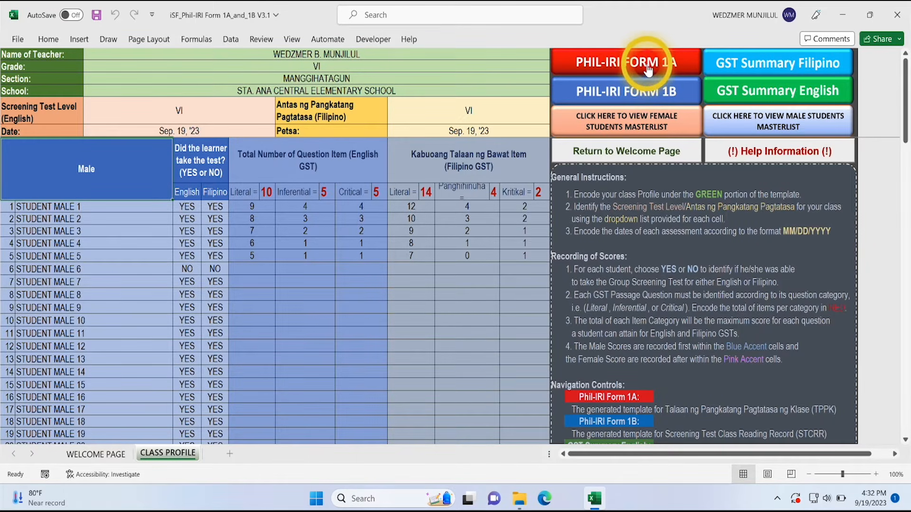
{"action": "left_click", "coordinate": [629, 67]}
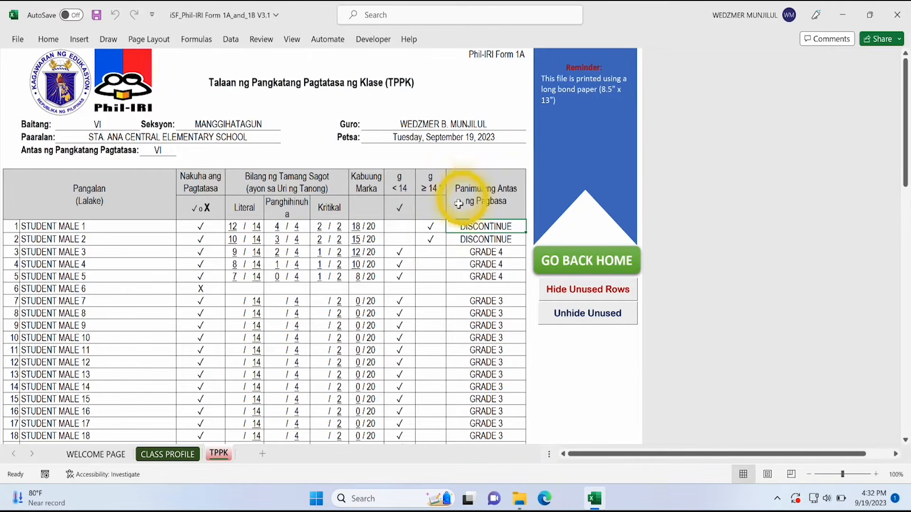
{"action": "scroll", "coordinate": [437, 299], "scroll_direction": "down", "scroll_amount": 1}
{"action": "scroll", "coordinate": [438, 300], "scroll_direction": "down", "scroll_amount": 11}
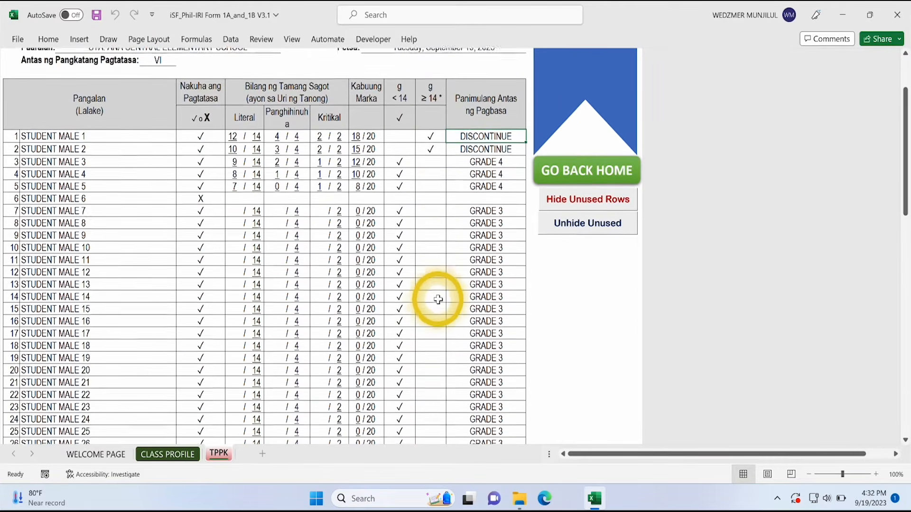
{"action": "scroll", "coordinate": [438, 299], "scroll_direction": "down", "scroll_amount": 10}
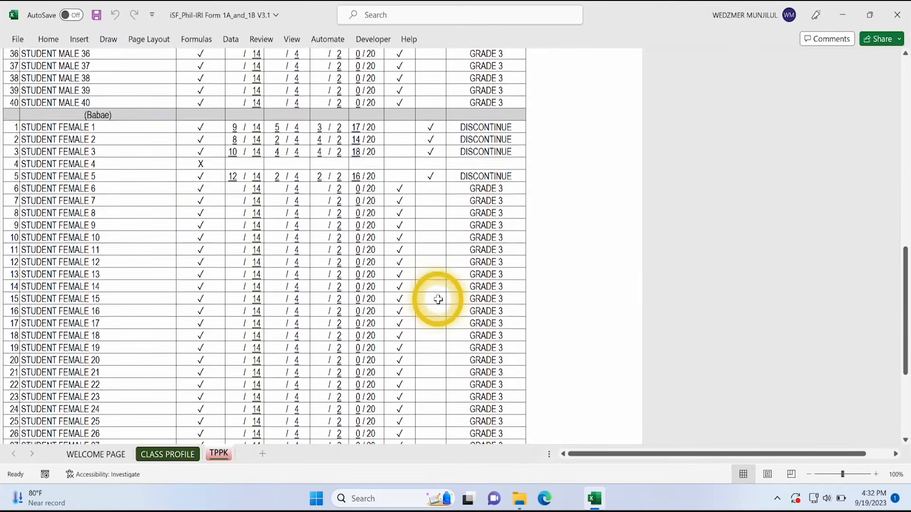
Examine the male students' total scores and starting reading levels (Panimulang Antas ng Pagbasa) in Form 1A.
{"action": "scroll", "coordinate": [438, 299], "scroll_direction": "up", "scroll_amount": 20}
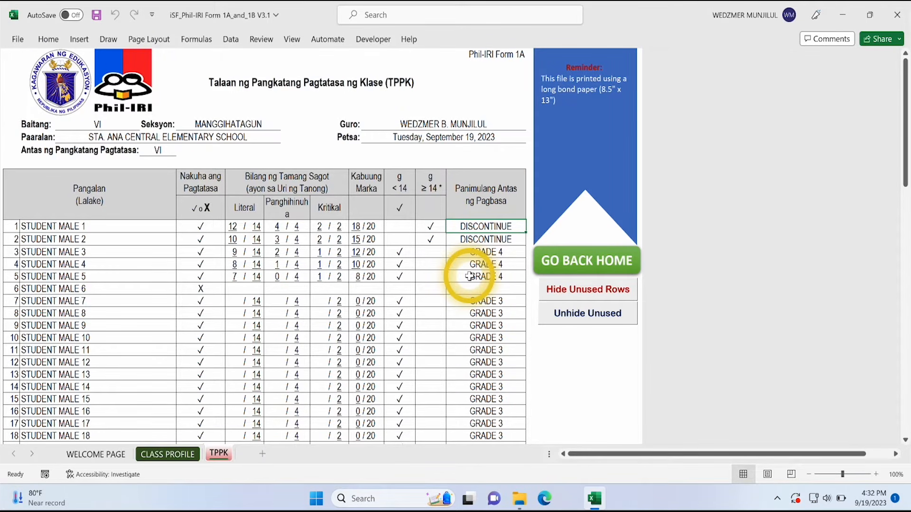
{"action": "scroll", "coordinate": [470, 285], "scroll_direction": "down", "scroll_amount": 3}
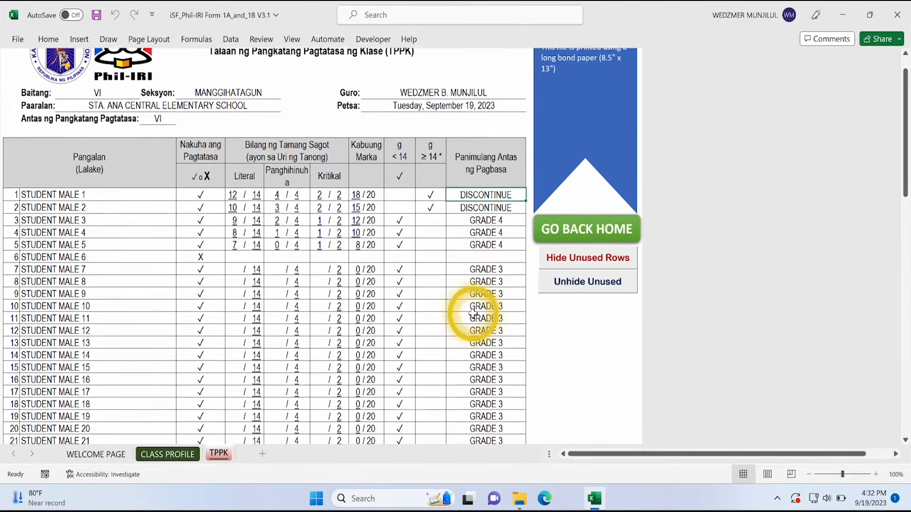
{"action": "scroll", "coordinate": [473, 313], "scroll_direction": "down", "scroll_amount": 1}
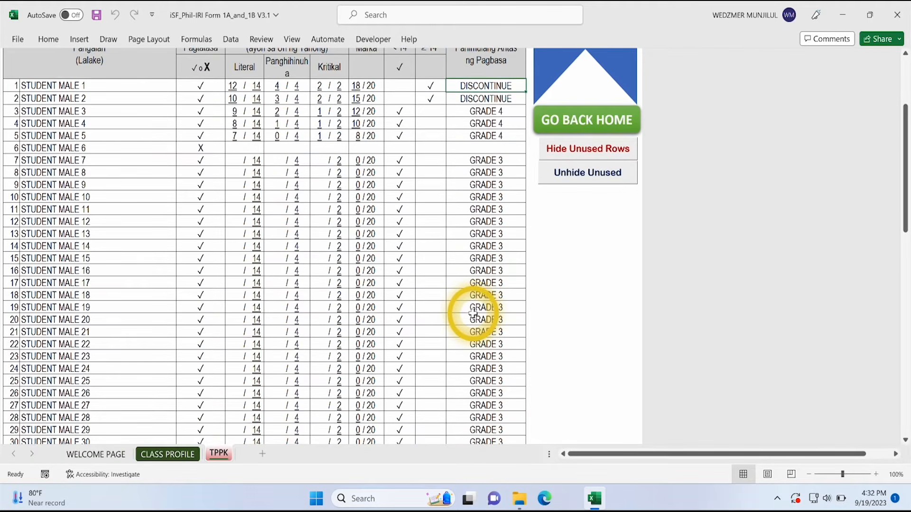
{"action": "scroll", "coordinate": [473, 313], "scroll_direction": "up", "scroll_amount": 3}
{"action": "scroll", "coordinate": [473, 313], "scroll_direction": "up", "scroll_amount": 2}
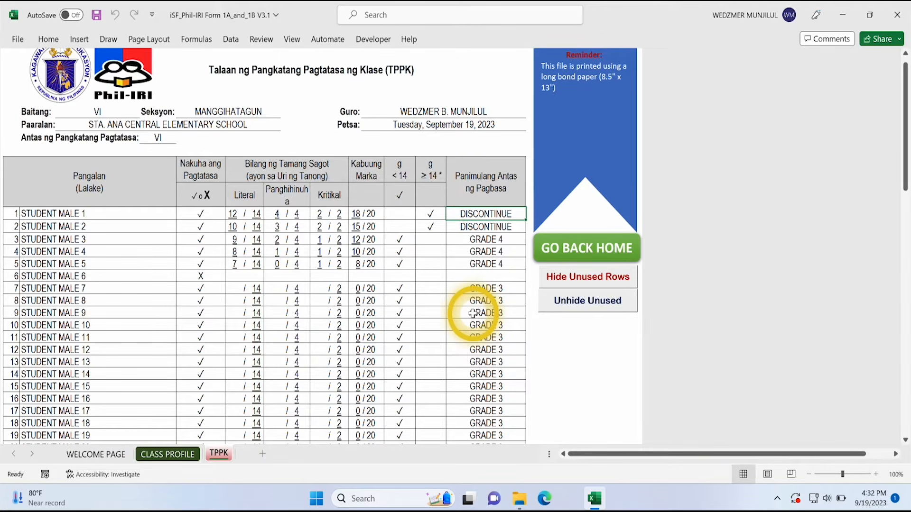
{"action": "left_click", "coordinate": [492, 250]}
{"action": "left_click", "coordinate": [492, 263]}
{"action": "left_click", "coordinate": [501, 289]}
{"action": "left_click", "coordinate": [500, 302]}
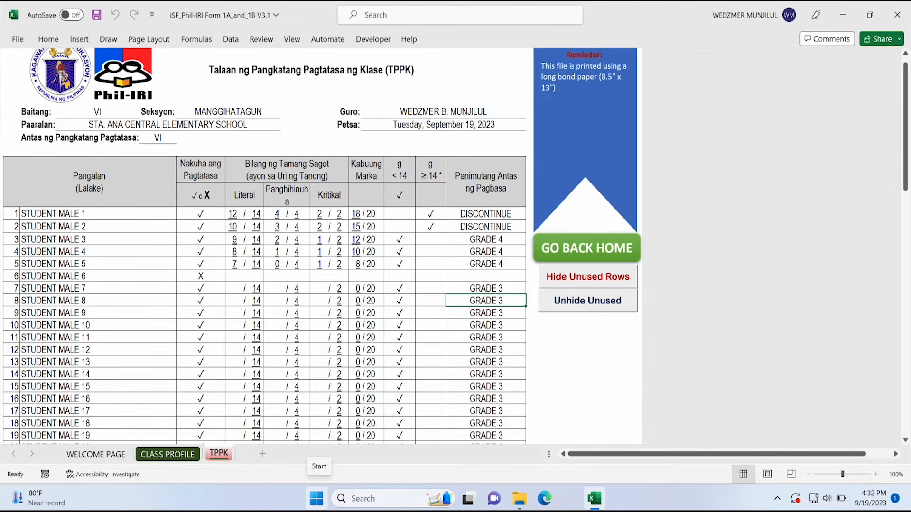
Return to the class profile, open PHIL-IRI Form 1B and review the male and female English screening results.
{"action": "left_click", "coordinate": [579, 247]}
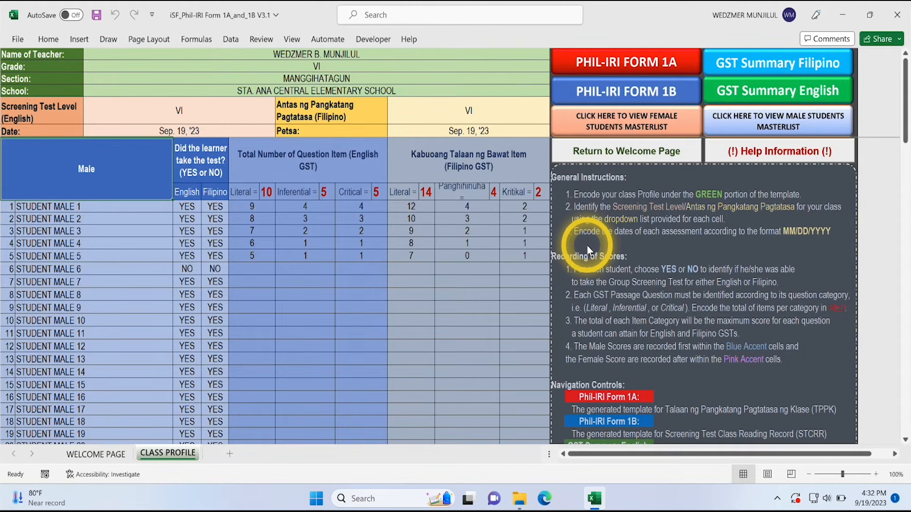
{"action": "left_click", "coordinate": [628, 95]}
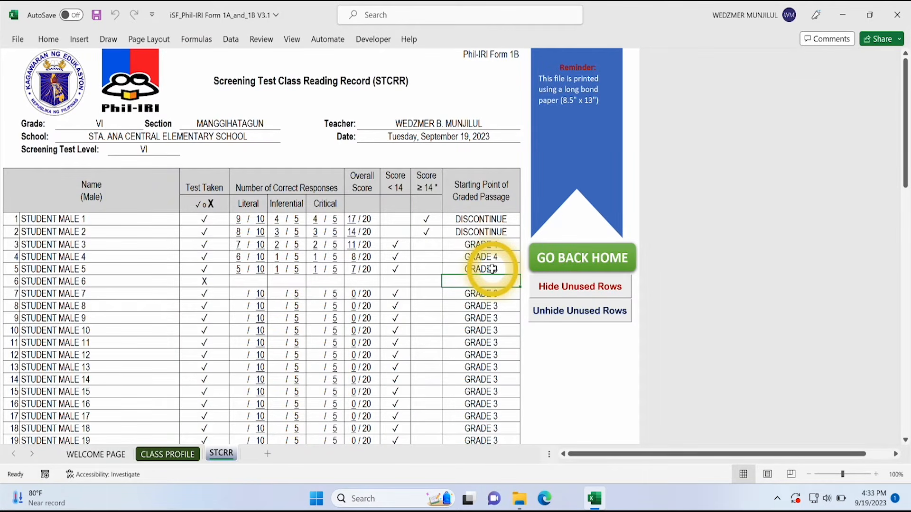
{"action": "scroll", "coordinate": [492, 269], "scroll_direction": "down", "scroll_amount": 5}
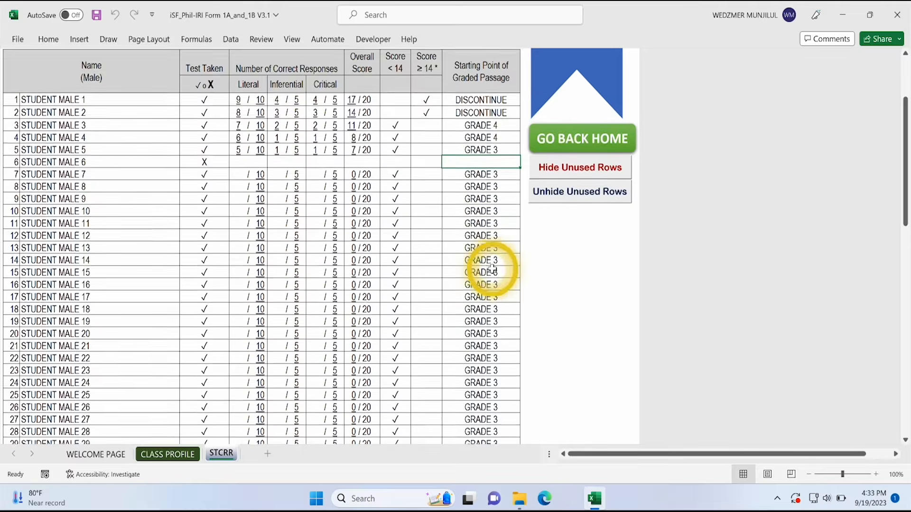
{"action": "scroll", "coordinate": [493, 269], "scroll_direction": "down", "scroll_amount": 4}
{"action": "scroll", "coordinate": [492, 269], "scroll_direction": "up", "scroll_amount": 2}
{"action": "scroll", "coordinate": [492, 269], "scroll_direction": "up", "scroll_amount": 8}
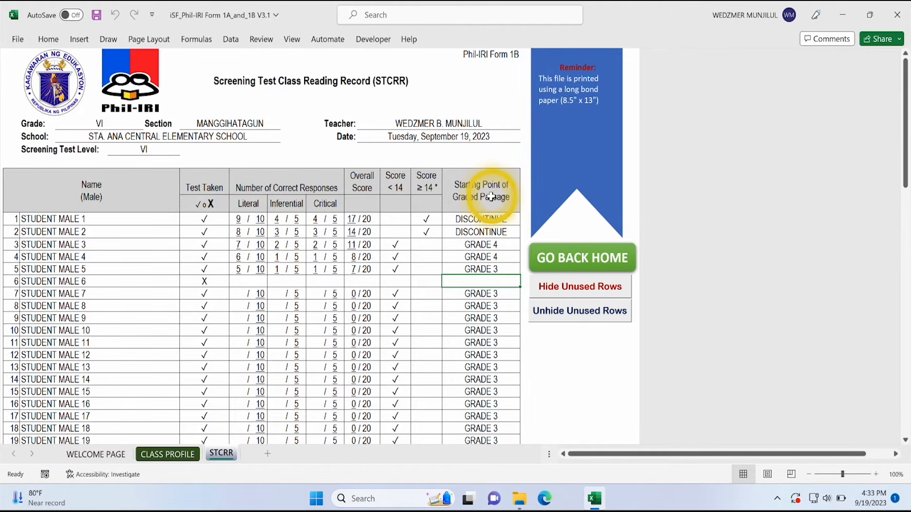
{"action": "scroll", "coordinate": [491, 290], "scroll_direction": "down", "scroll_amount": 2}
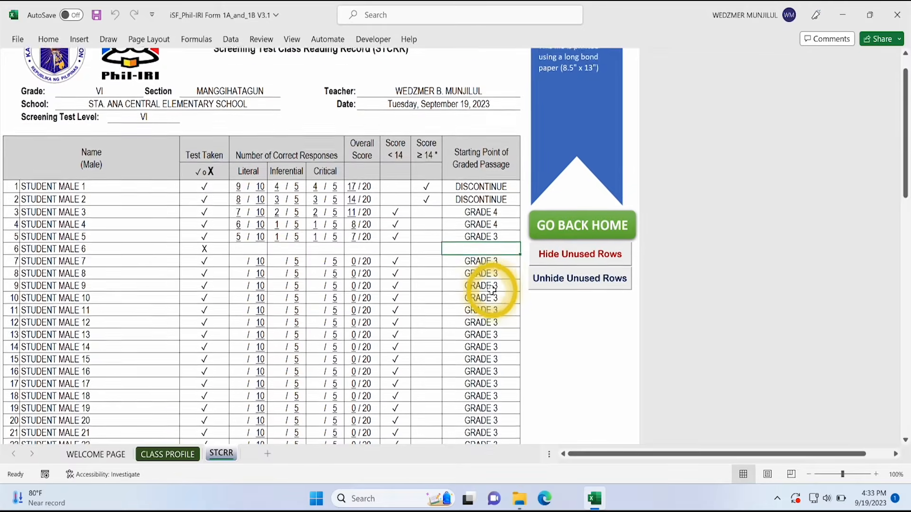
{"action": "scroll", "coordinate": [492, 290], "scroll_direction": "down", "scroll_amount": 13}
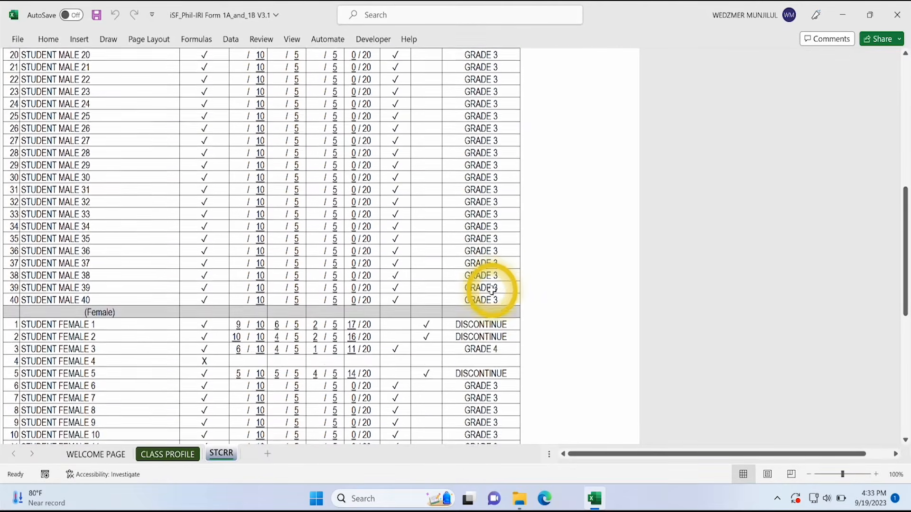
{"action": "scroll", "coordinate": [492, 290], "scroll_direction": "down", "scroll_amount": 2}
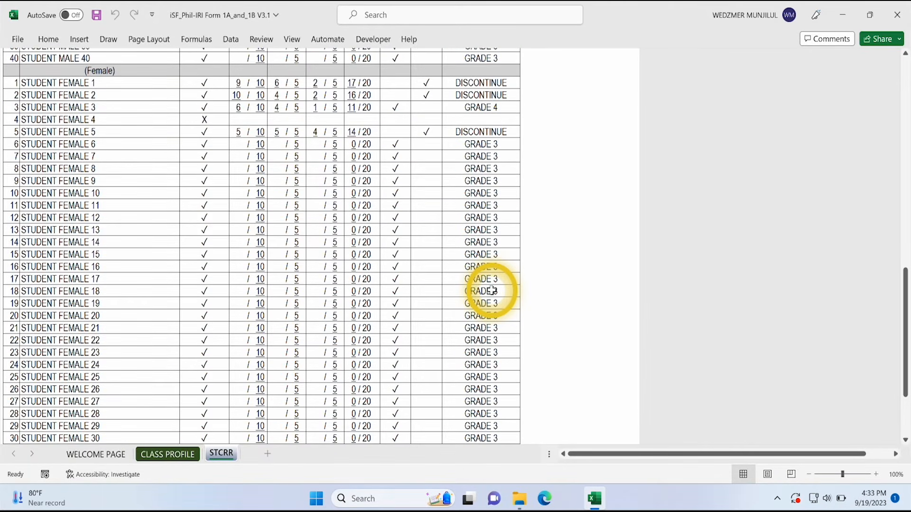
{"action": "scroll", "coordinate": [491, 290], "scroll_direction": "up", "scroll_amount": 15}
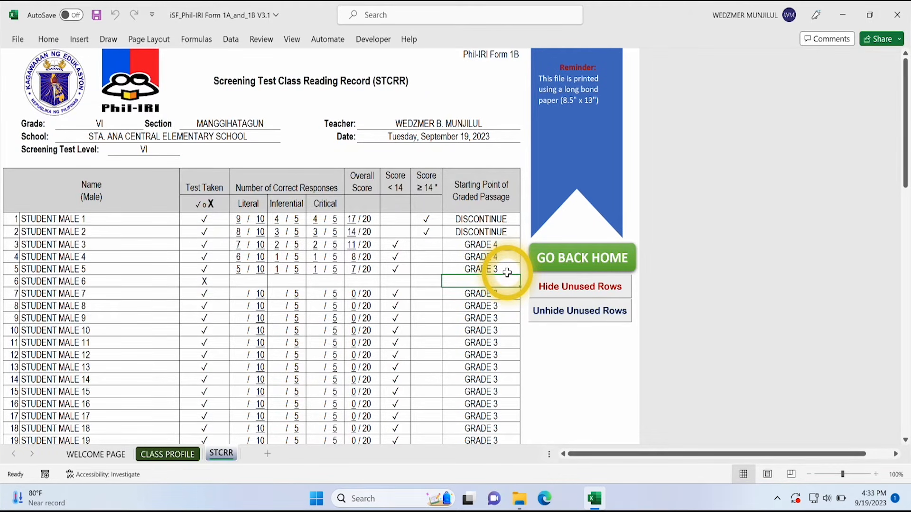
Go back to the class profile, open the Filipino GST summary and review the learners listed for Stage 2.
{"action": "left_click", "coordinate": [549, 259]}
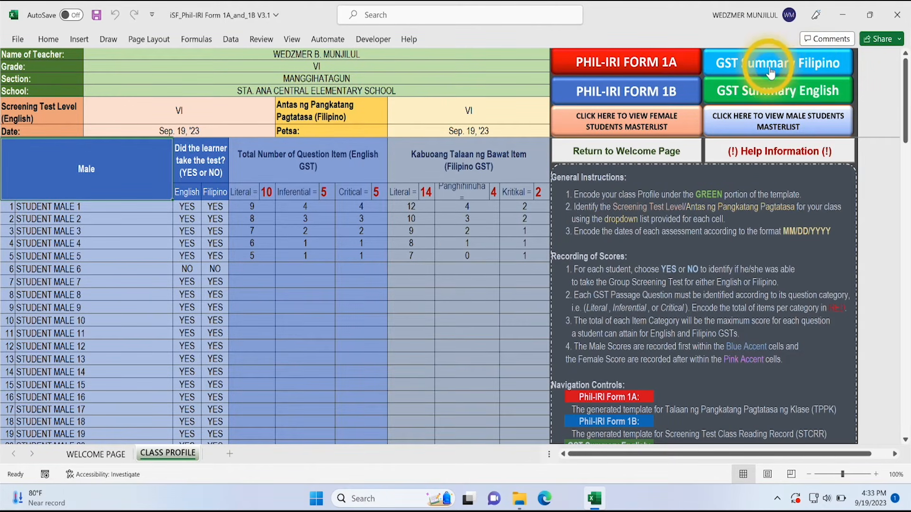
{"action": "left_click", "coordinate": [784, 70]}
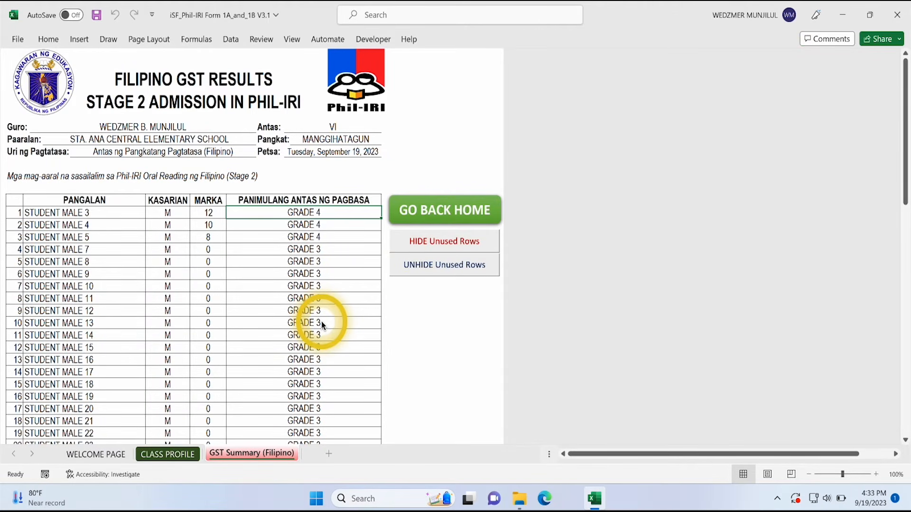
{"action": "left_click", "coordinate": [321, 324]}
{"action": "scroll", "coordinate": [322, 324], "scroll_direction": "down", "scroll_amount": 6}
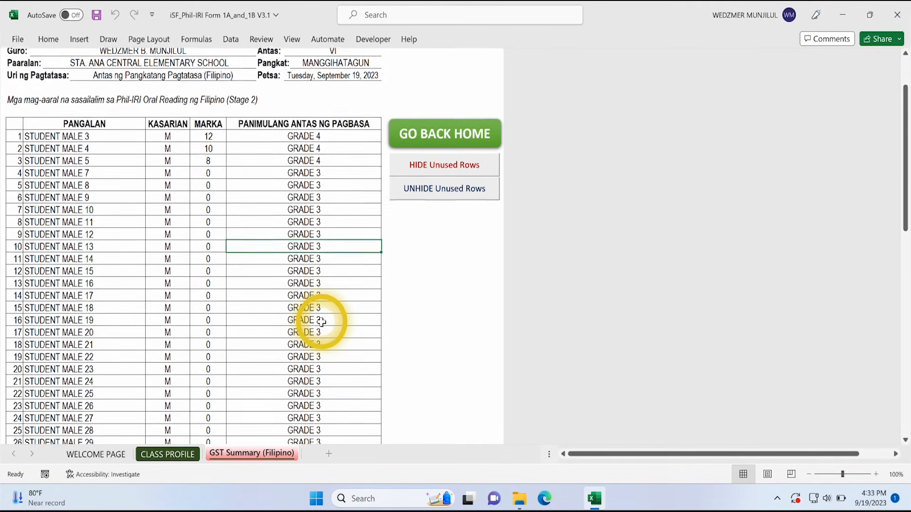
{"action": "scroll", "coordinate": [322, 323], "scroll_direction": "down", "scroll_amount": 9}
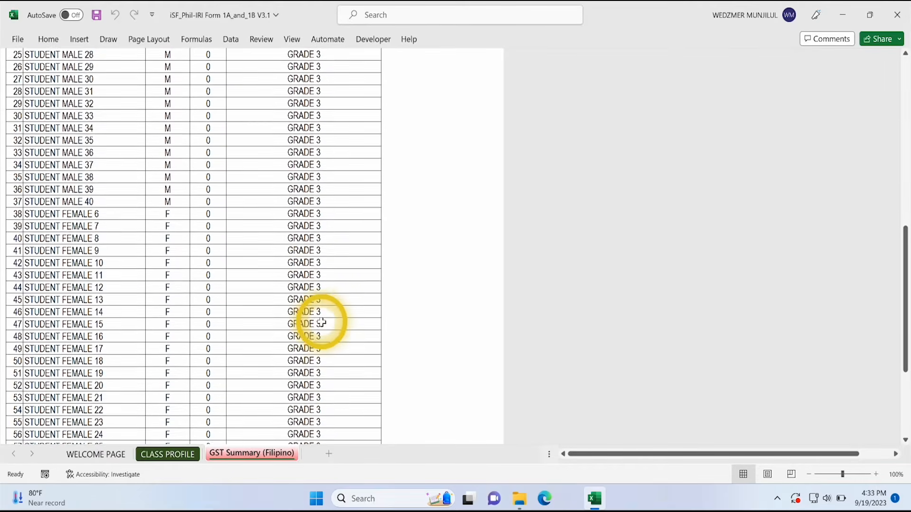
{"action": "scroll", "coordinate": [321, 323], "scroll_direction": "up", "scroll_amount": 5}
{"action": "scroll", "coordinate": [322, 323], "scroll_direction": "up", "scroll_amount": 9}
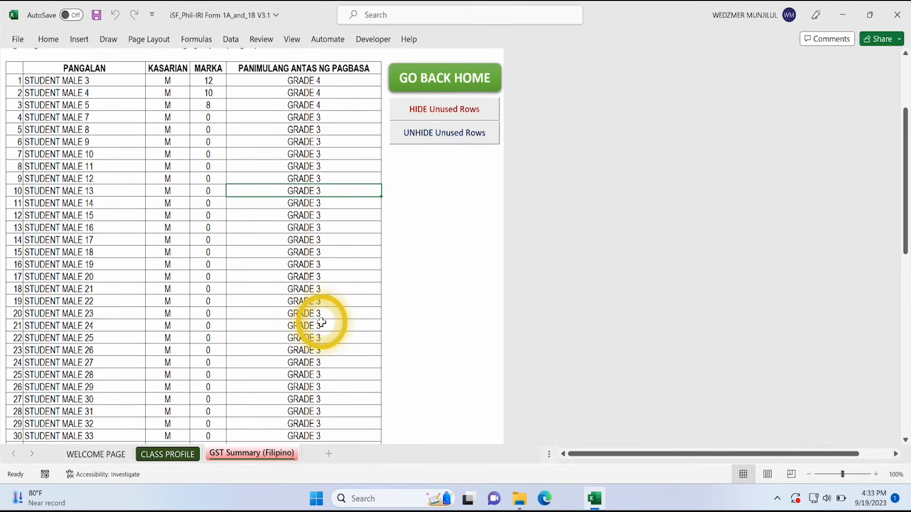
{"action": "scroll", "coordinate": [321, 322], "scroll_direction": "up", "scroll_amount": 2}
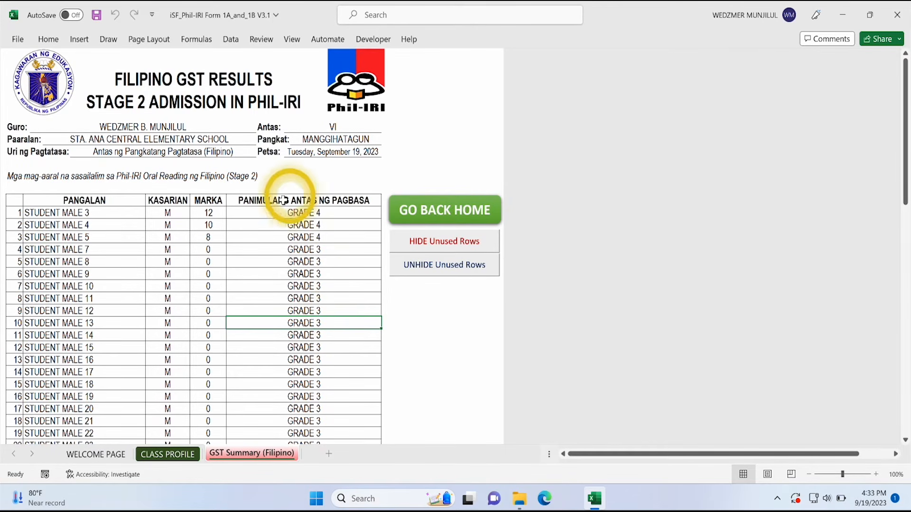
Check the starting reading level column and the male, female and overall learner totals ending the Filipino GST summary.
{"action": "left_click", "coordinate": [306, 201]}
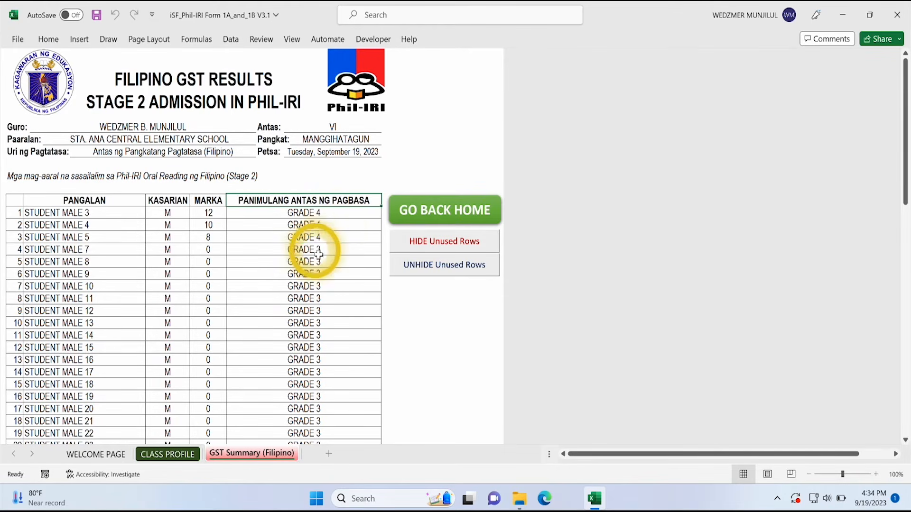
{"action": "scroll", "coordinate": [334, 312], "scroll_direction": "down", "scroll_amount": 3}
{"action": "scroll", "coordinate": [334, 312], "scroll_direction": "down", "scroll_amount": 19}
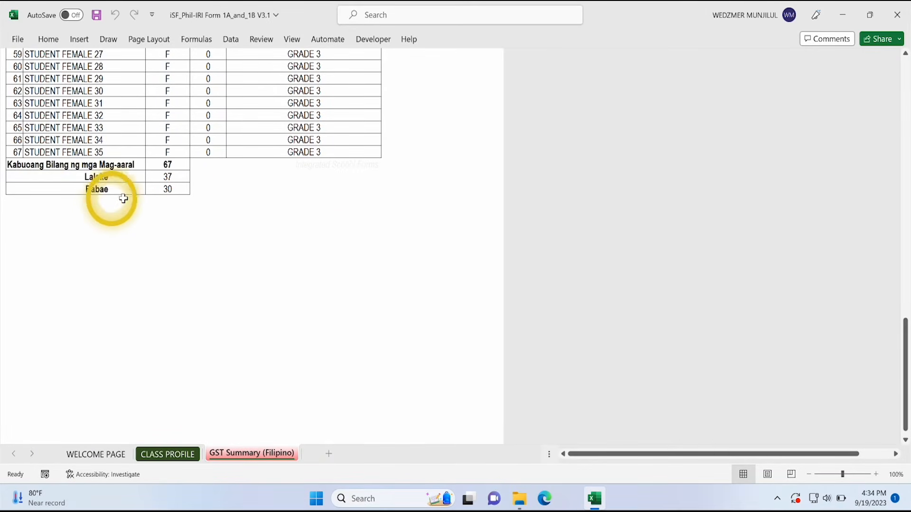
{"action": "scroll", "coordinate": [194, 183], "scroll_direction": "up", "scroll_amount": 11}
{"action": "scroll", "coordinate": [194, 183], "scroll_direction": "up", "scroll_amount": 12}
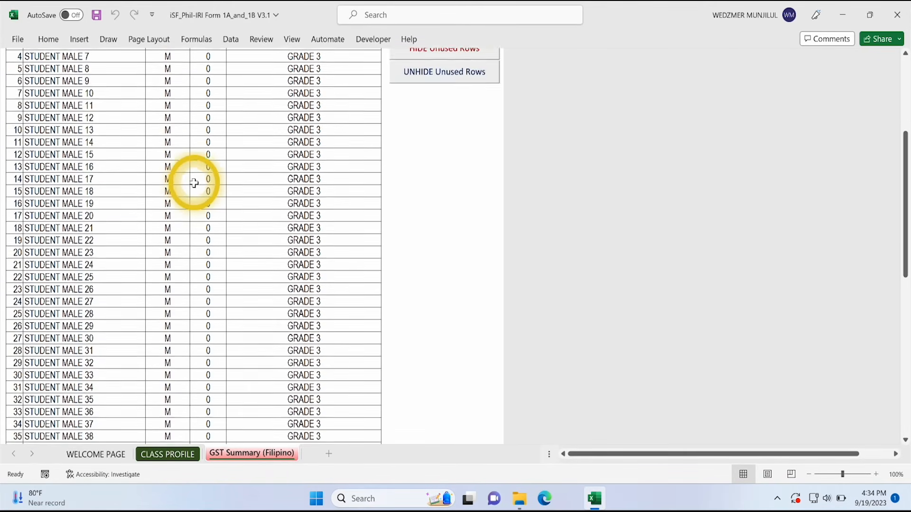
{"action": "scroll", "coordinate": [194, 183], "scroll_direction": "up", "scroll_amount": 1}
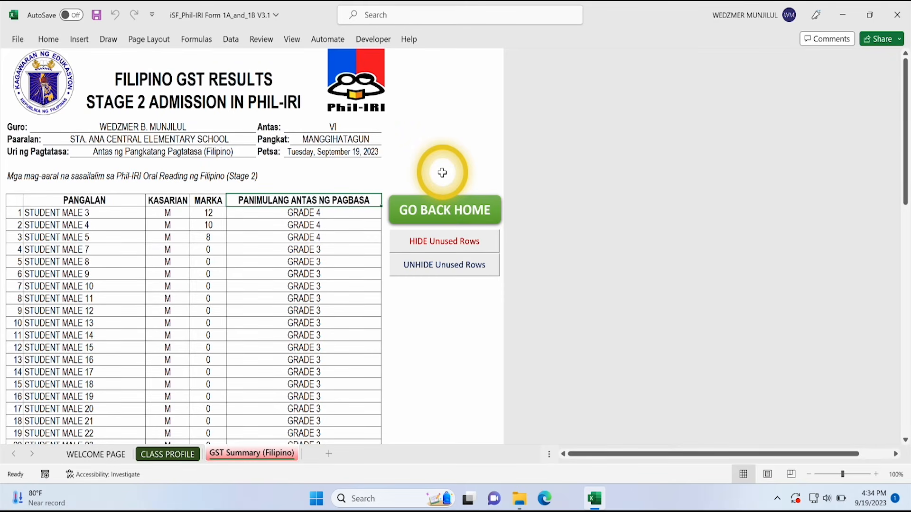
Return to the class profile, look over its instructions and navigation controls, and go back to the Welcome Page.
{"action": "left_click", "coordinate": [437, 209]}
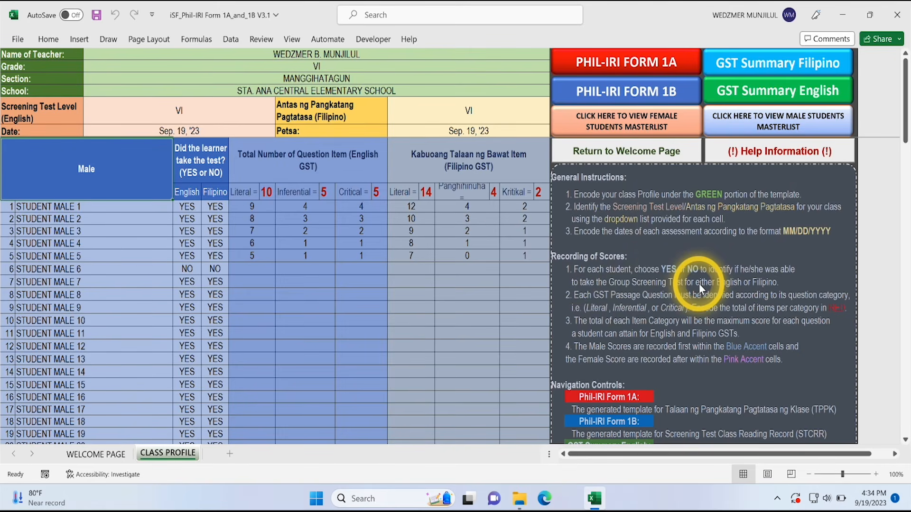
{"action": "scroll", "coordinate": [698, 285], "scroll_direction": "down", "scroll_amount": 1}
{"action": "scroll", "coordinate": [698, 284], "scroll_direction": "up", "scroll_amount": 1}
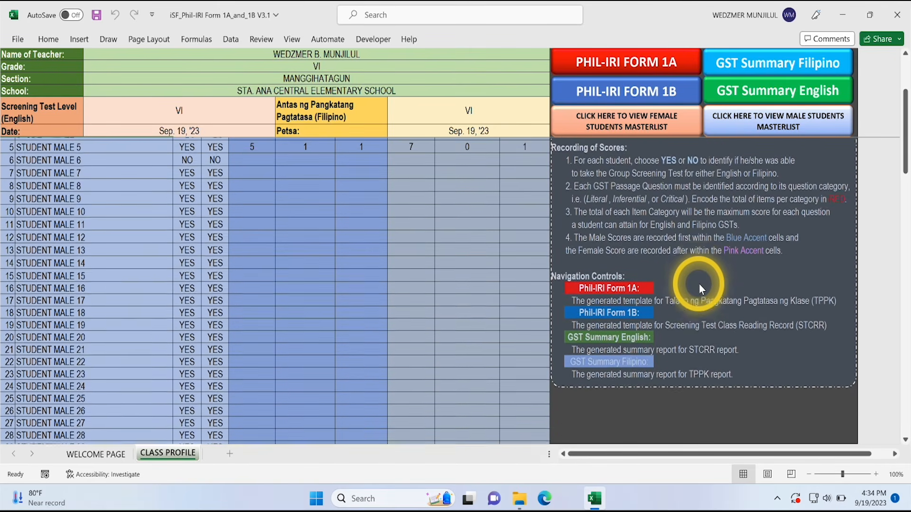
{"action": "scroll", "coordinate": [698, 283], "scroll_direction": "up", "scroll_amount": 1}
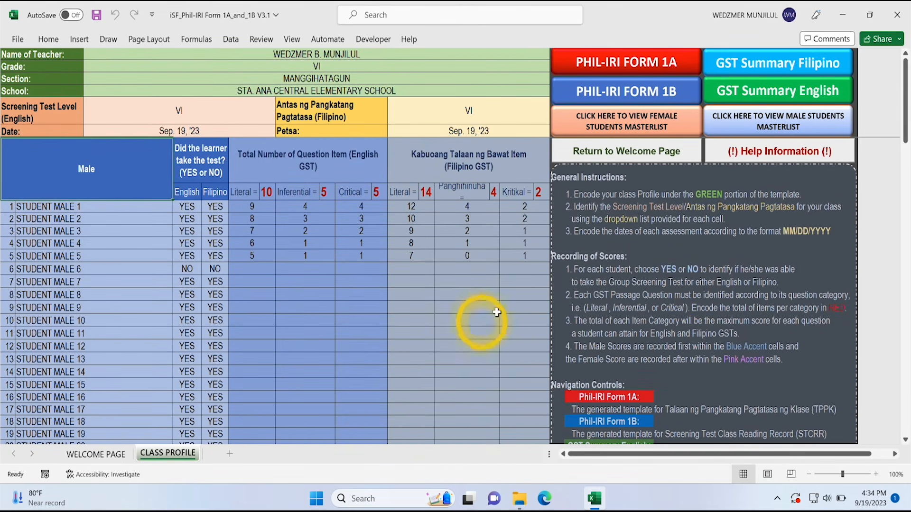
{"action": "left_click", "coordinate": [637, 161]}
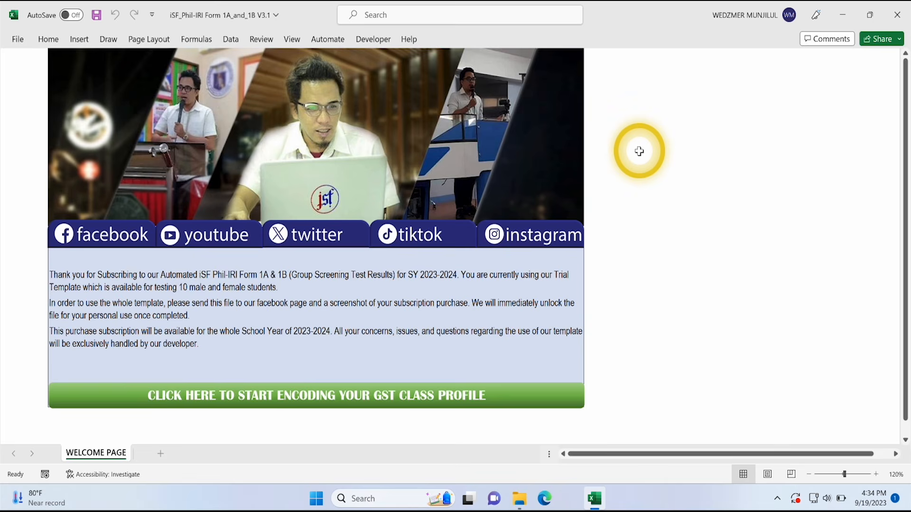